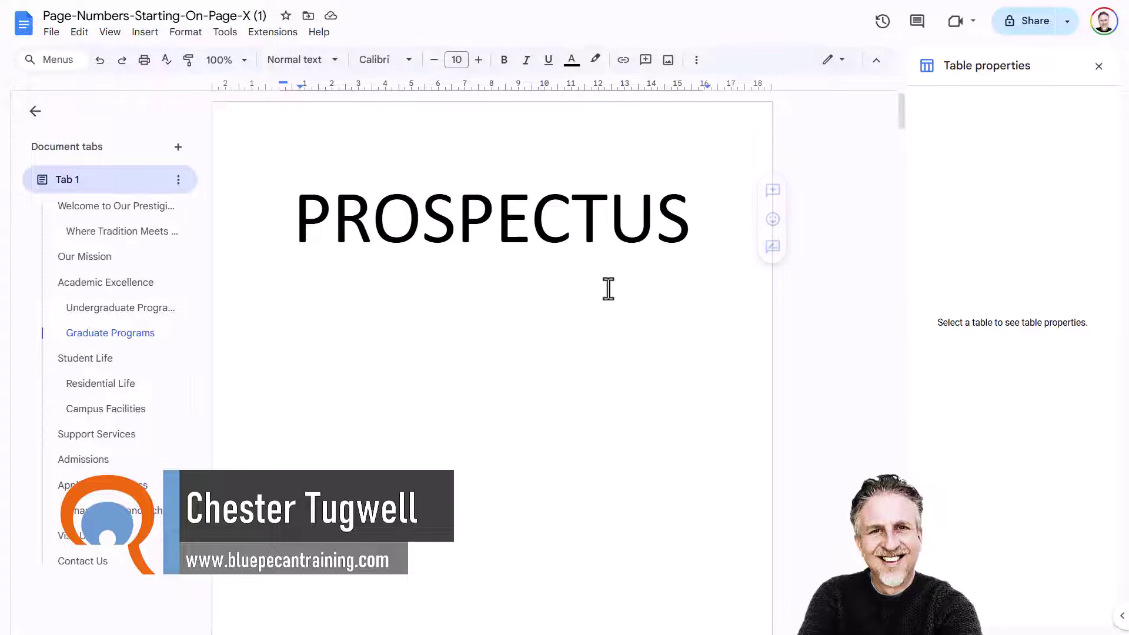
Step: Scroll to the end of the prospectus and place the cursor on the blank page after the Contact Us table
{"action": "scroll", "coordinate": [573, 277], "scroll_direction": "down", "scroll_amount": 5}
{"action": "scroll", "coordinate": [574, 277], "scroll_direction": "down", "scroll_amount": 15}
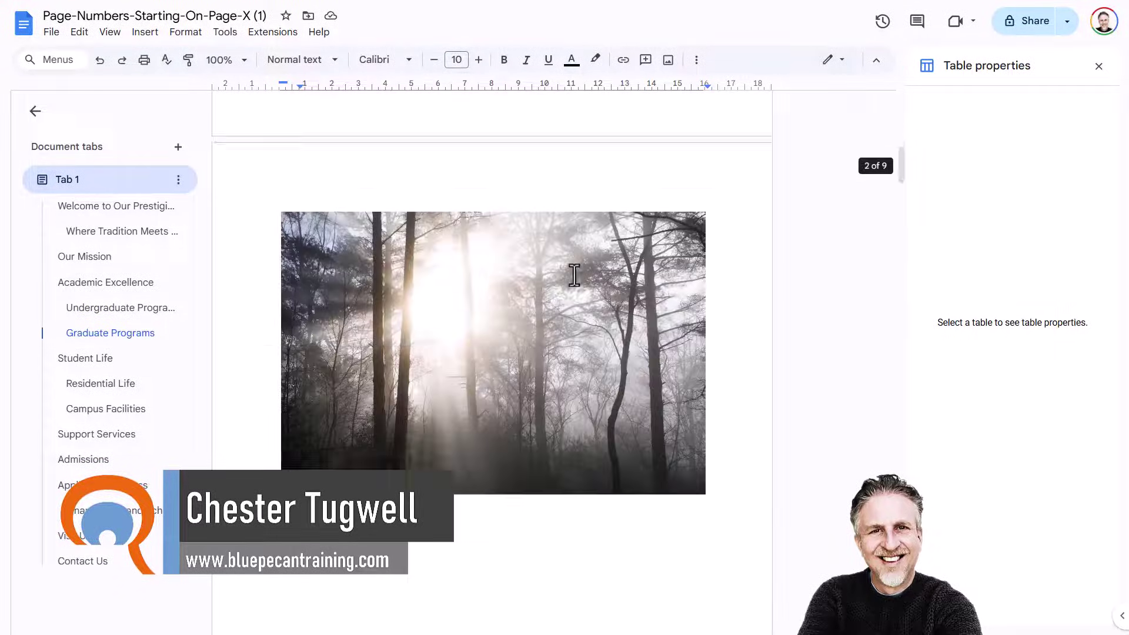
{"action": "scroll", "coordinate": [573, 272], "scroll_direction": "down", "scroll_amount": 20}
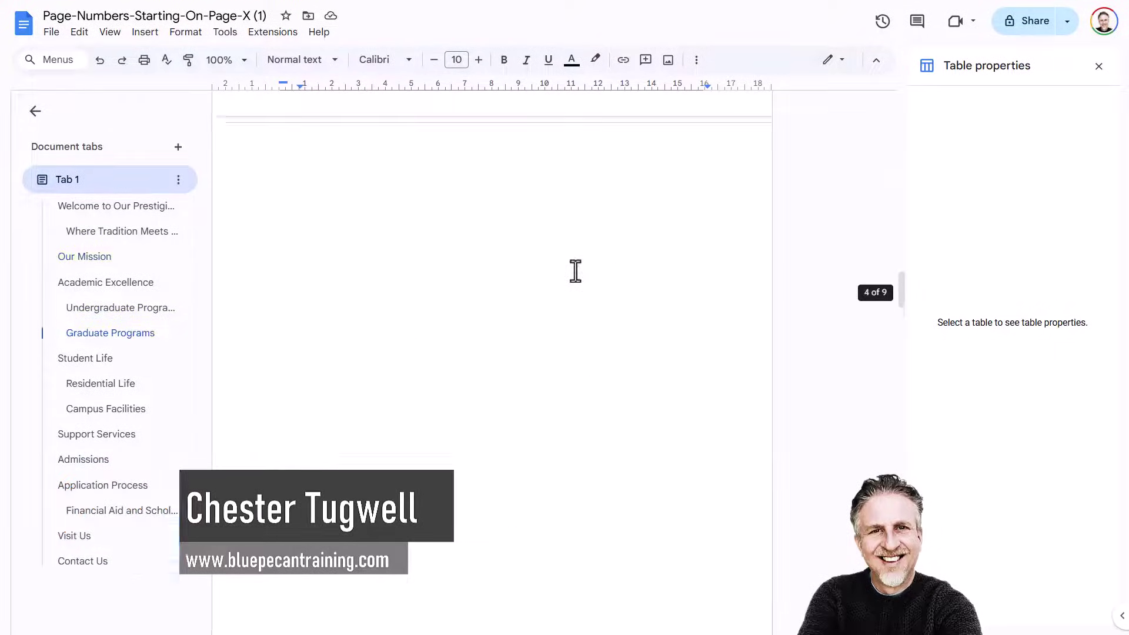
{"action": "scroll", "coordinate": [576, 269], "scroll_direction": "down", "scroll_amount": 14}
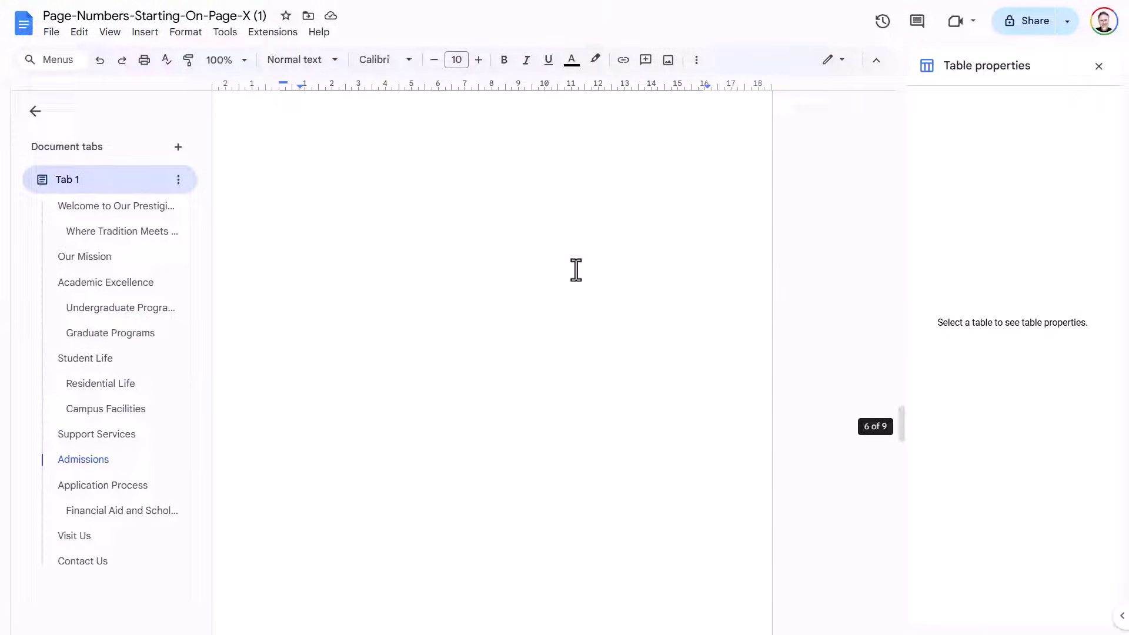
{"action": "scroll", "coordinate": [576, 270], "scroll_direction": "down", "scroll_amount": 20}
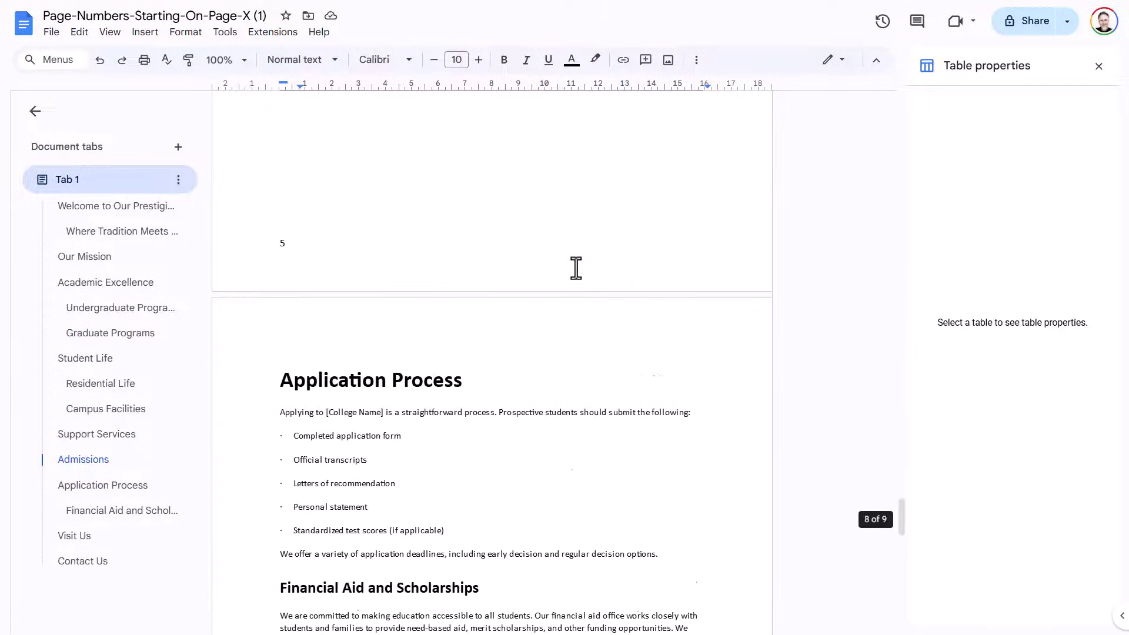
{"action": "scroll", "coordinate": [576, 268], "scroll_direction": "up", "scroll_amount": 3}
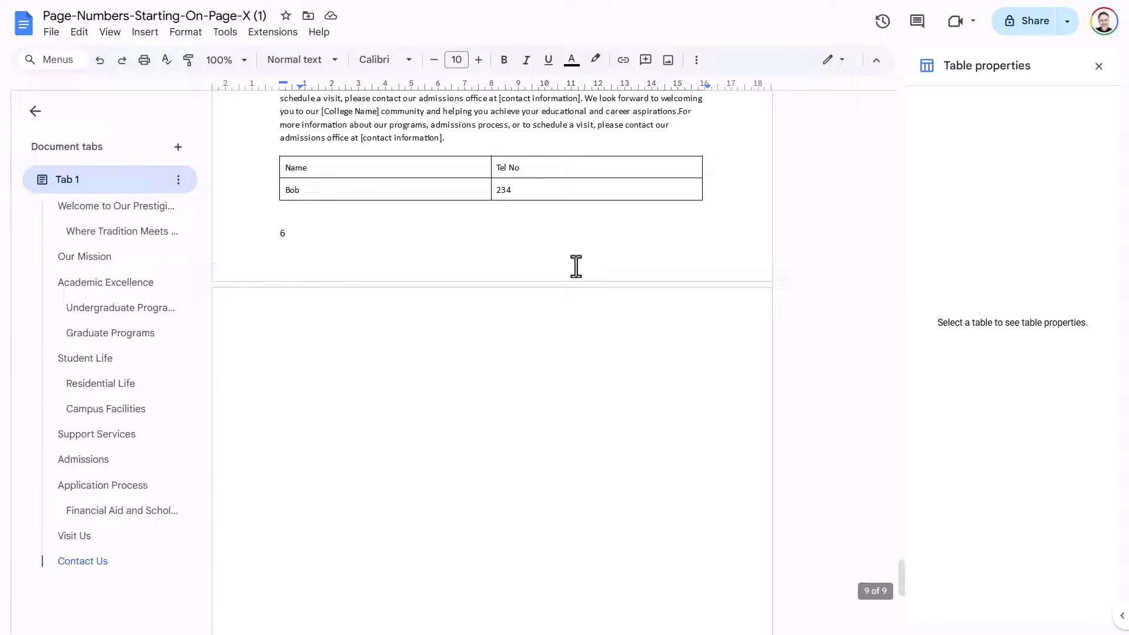
{"action": "left_click", "coordinate": [394, 348]}
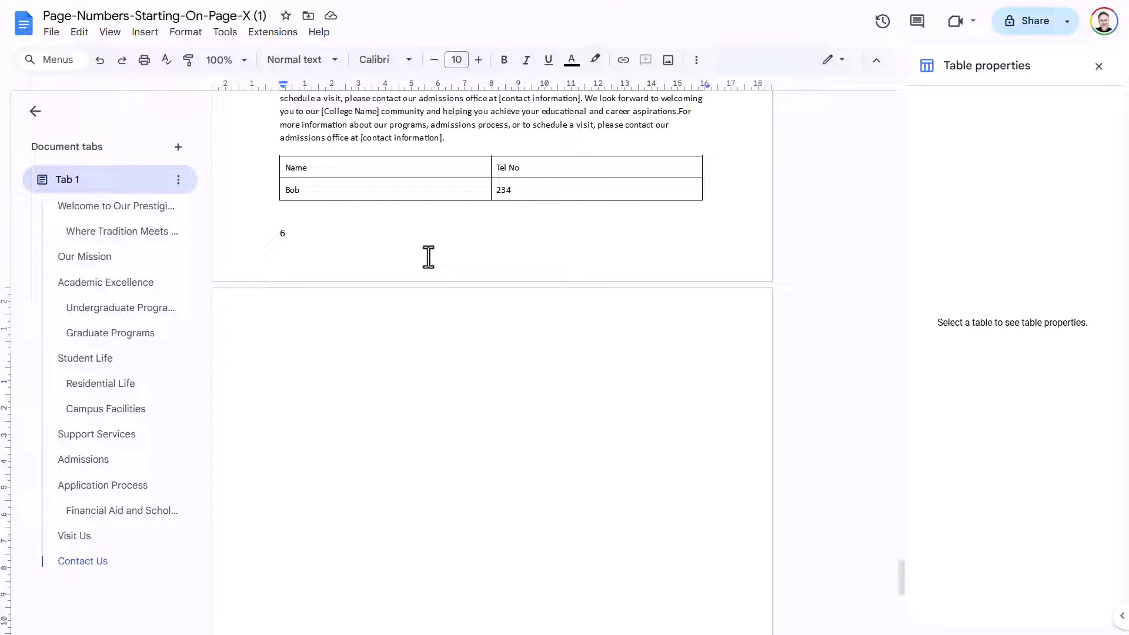
Step: Turn on View > Show non-printing characters, then return to the Graduate Programs page
{"action": "left_click", "coordinate": [110, 33]}
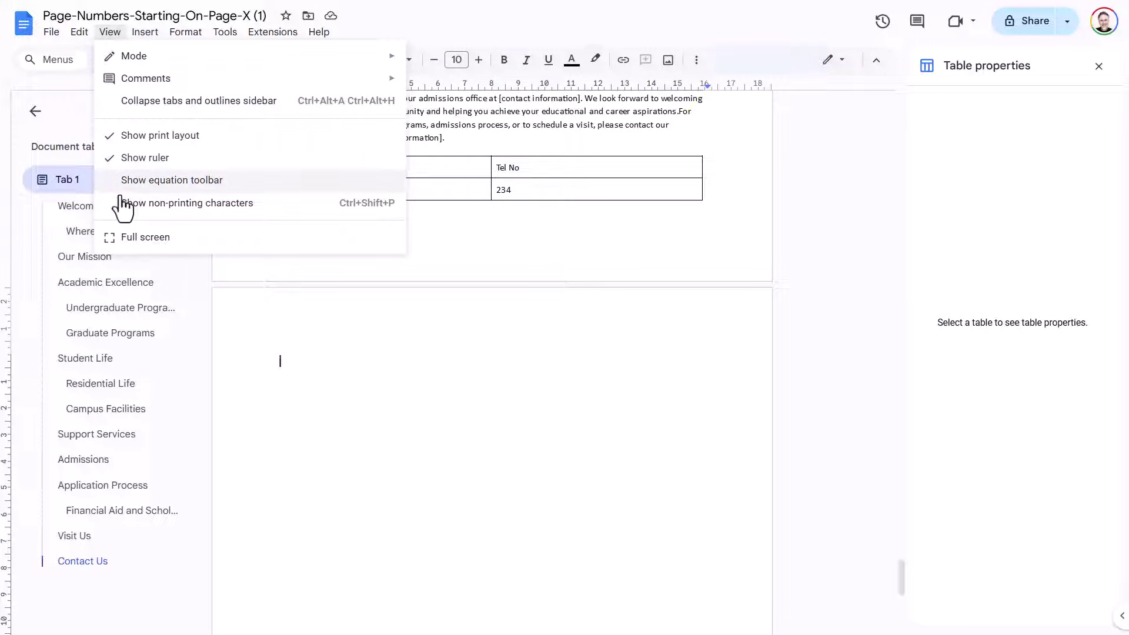
{"action": "left_click", "coordinate": [165, 204]}
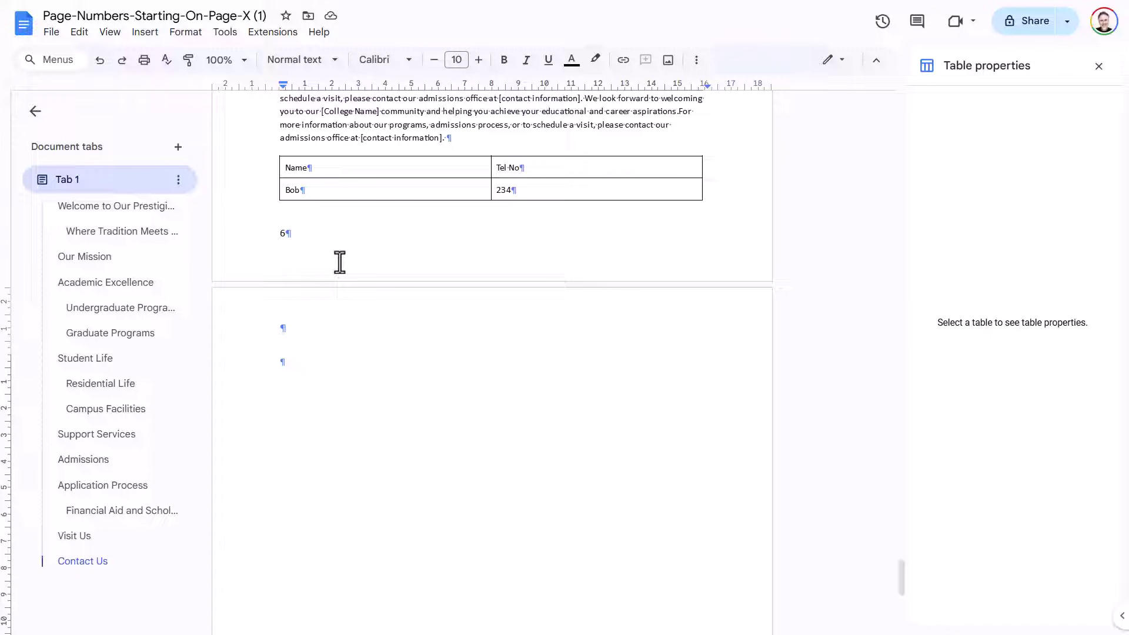
{"action": "scroll", "coordinate": [340, 262], "scroll_direction": "up", "scroll_amount": 4}
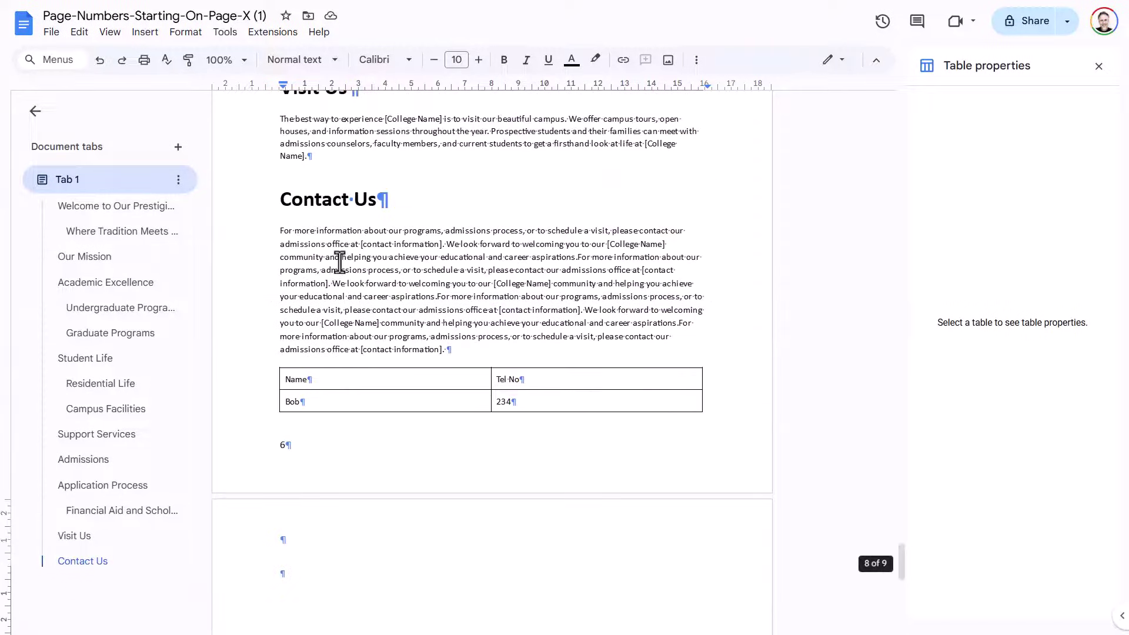
{"action": "scroll", "coordinate": [340, 262], "scroll_direction": "up", "scroll_amount": 4}
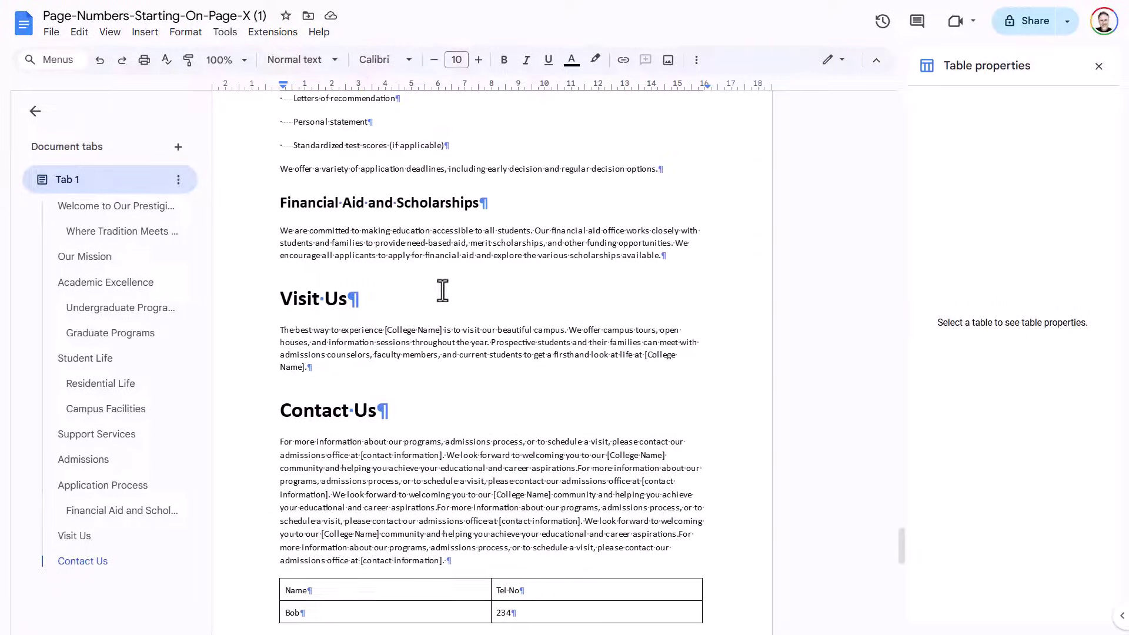
{"action": "scroll", "coordinate": [441, 289], "scroll_direction": "up", "scroll_amount": 4}
{"action": "scroll", "coordinate": [388, 295], "scroll_direction": "up", "scroll_amount": 10}
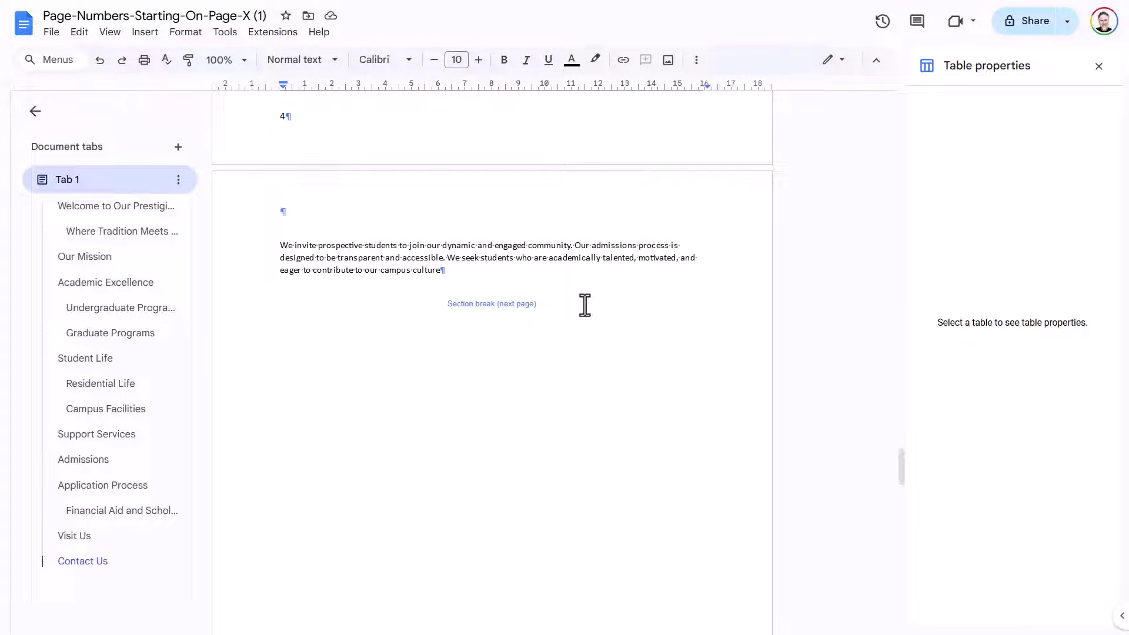
{"action": "scroll", "coordinate": [583, 306], "scroll_direction": "up", "scroll_amount": 10}
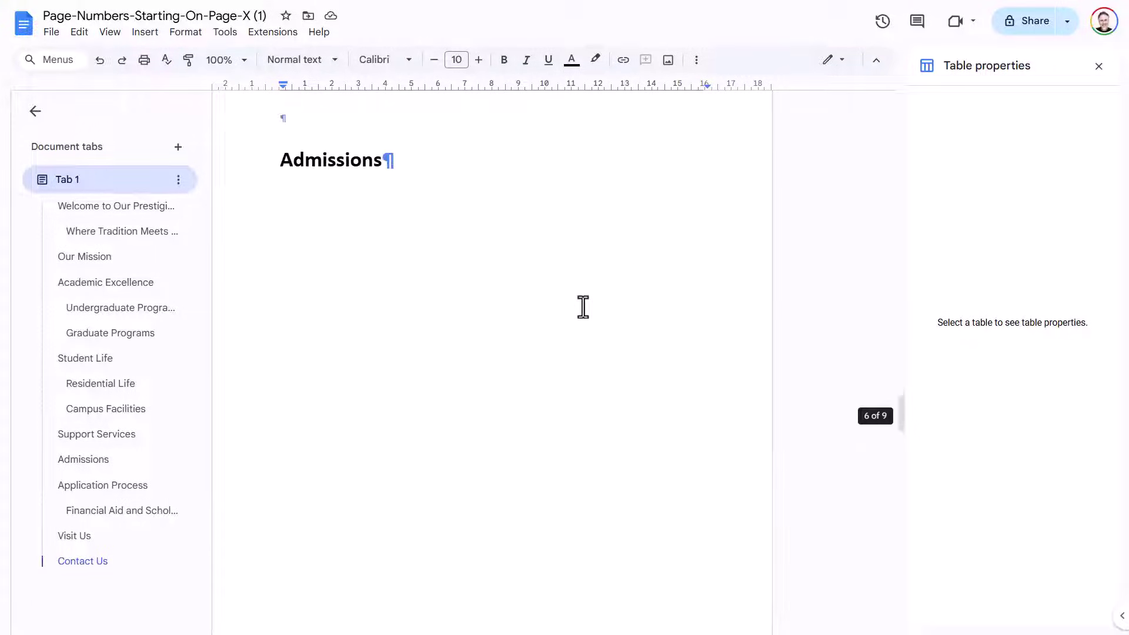
{"action": "scroll", "coordinate": [582, 306], "scroll_direction": "up", "scroll_amount": 10}
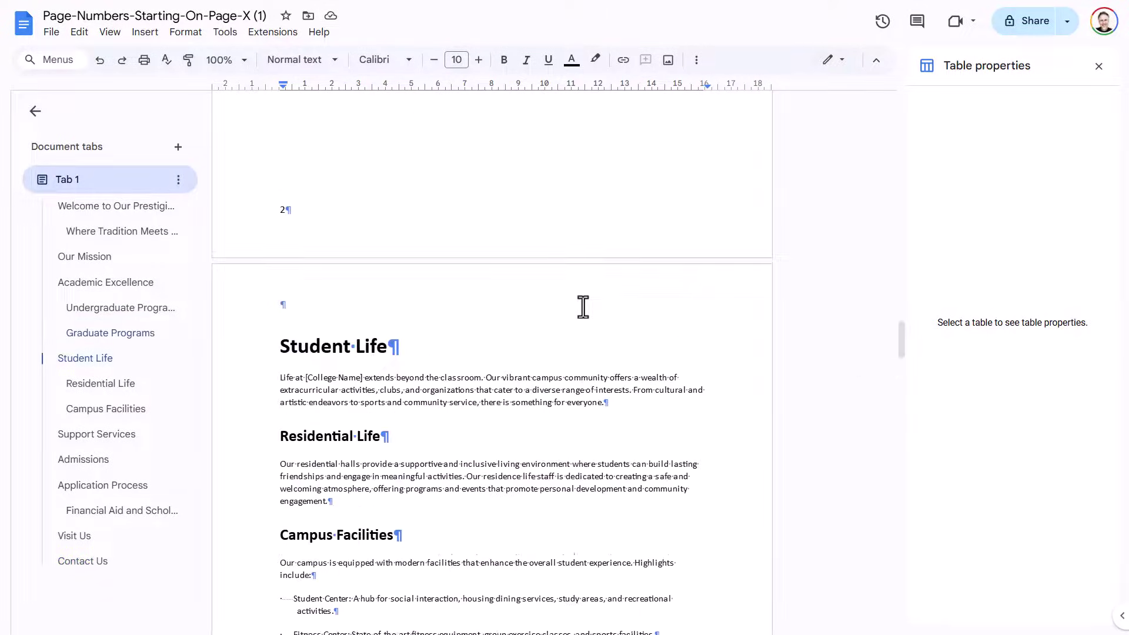
{"action": "scroll", "coordinate": [582, 306], "scroll_direction": "up", "scroll_amount": 10}
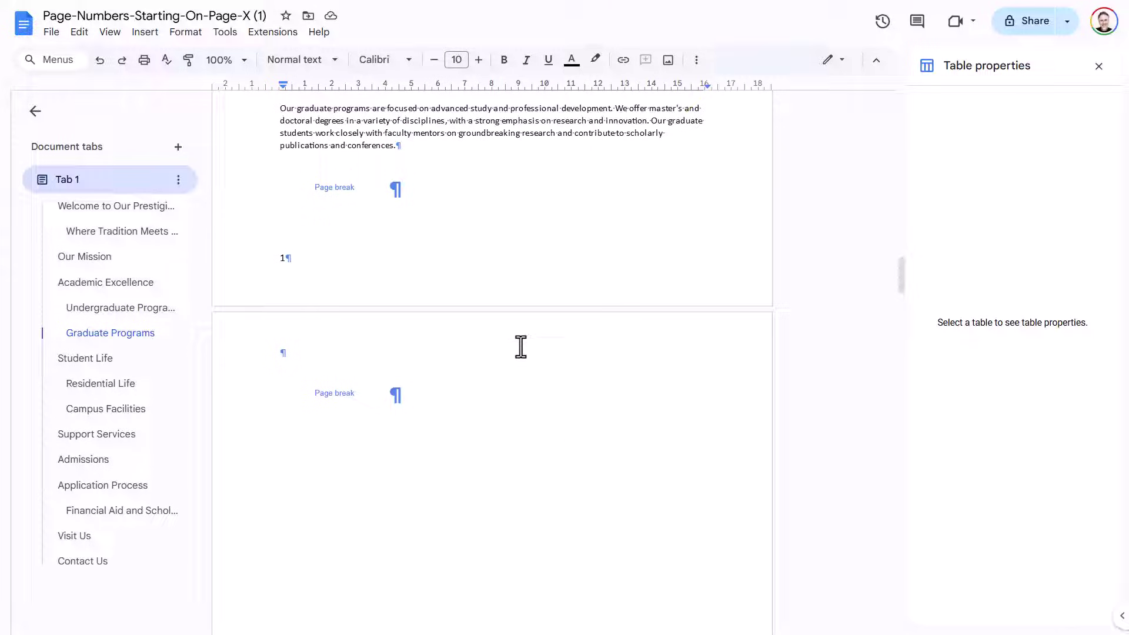
Step: Delete both page break markers that follow the Graduate Programs text
{"action": "left_click", "coordinate": [390, 219]}
{"action": "left_click_drag", "start_coordinate": [292, 182], "coordinate": [438, 411]}
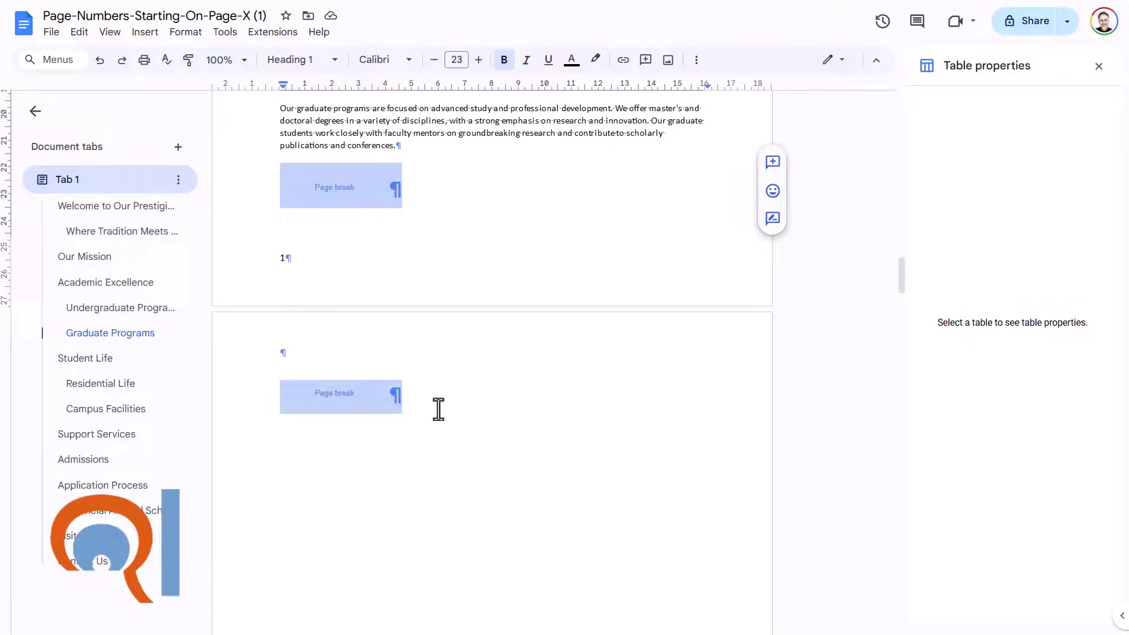
{"action": "key", "text": "Delete"}
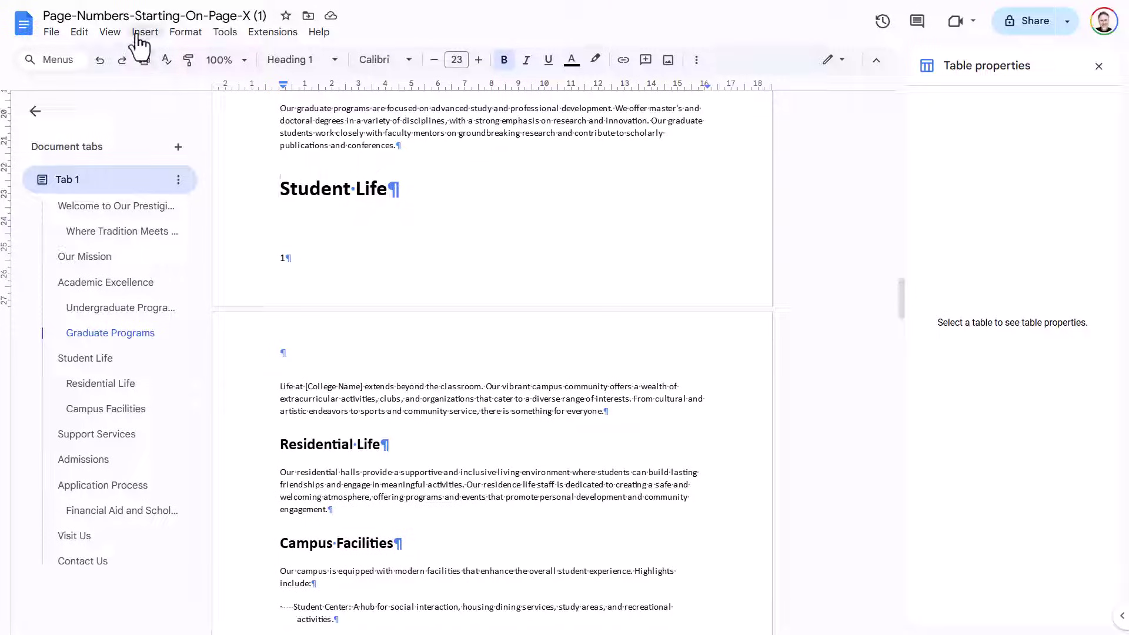
Step: Insert a single page break before the Student Life heading using Insert > Break
{"action": "left_click", "coordinate": [138, 34]}
{"action": "mouse_move", "coordinate": [189, 467]}
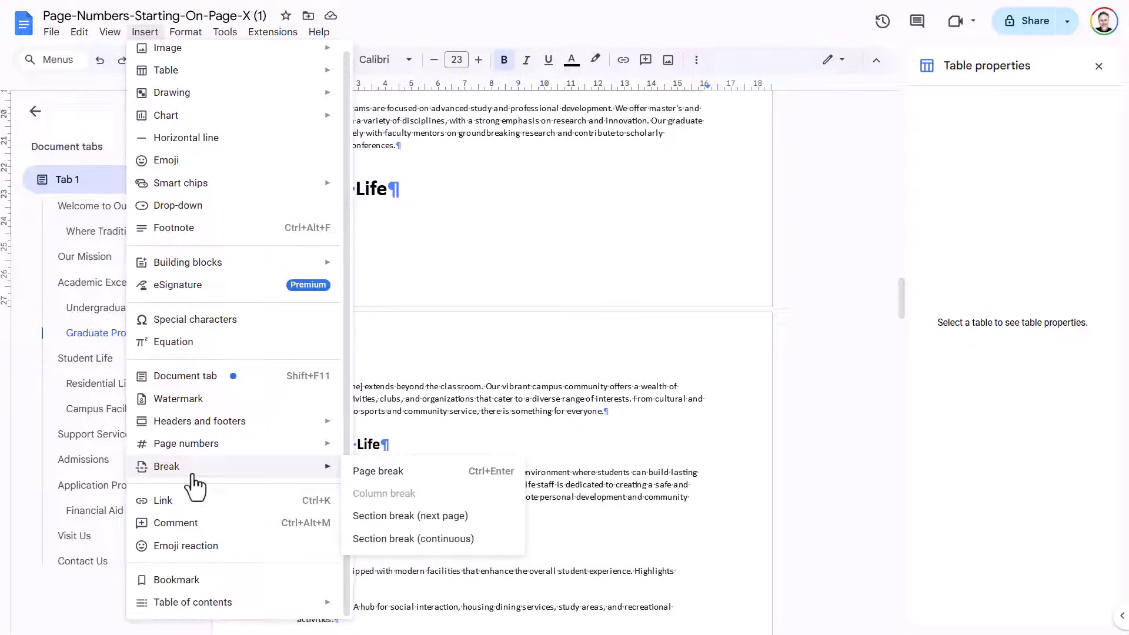
{"action": "left_click", "coordinate": [377, 472]}
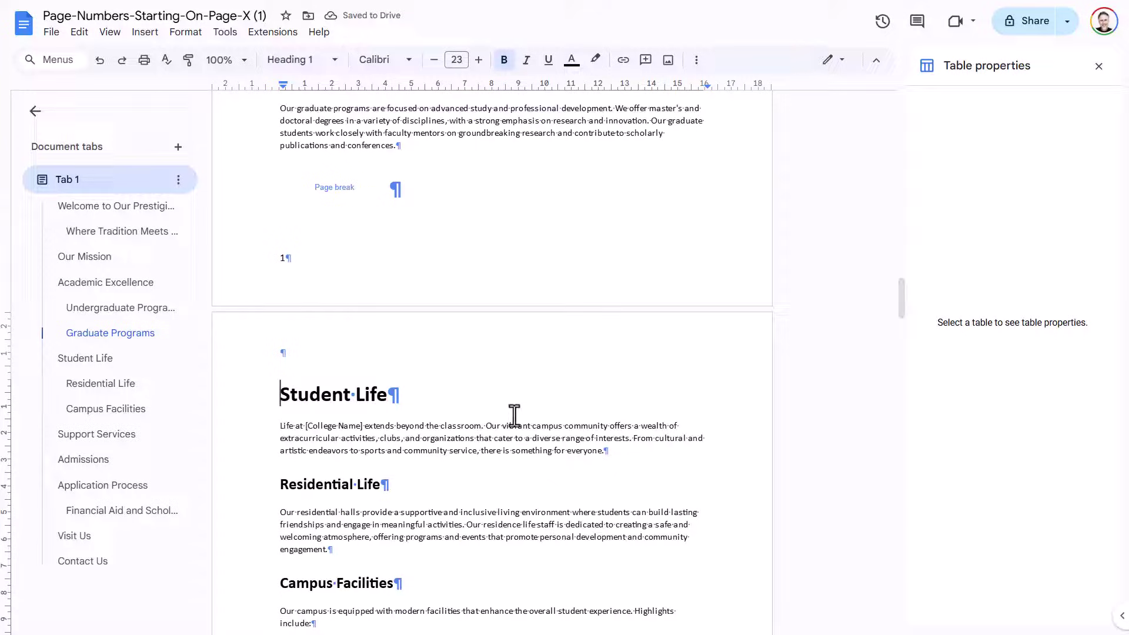
{"action": "scroll", "coordinate": [516, 415], "scroll_direction": "down", "scroll_amount": 12}
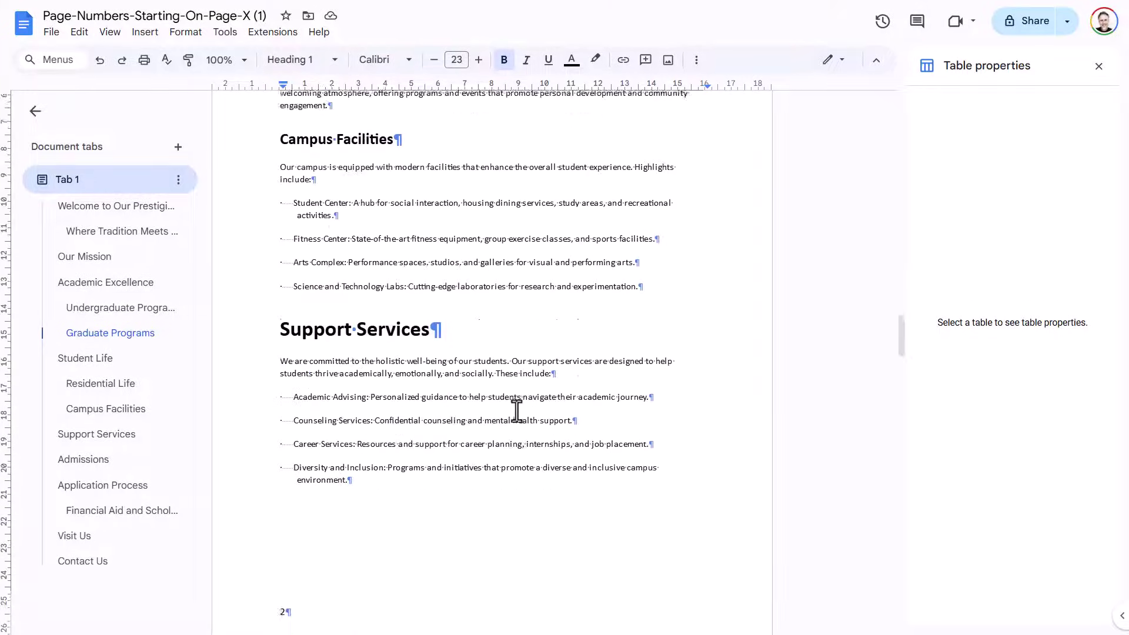
{"action": "scroll", "coordinate": [516, 411], "scroll_direction": "down", "scroll_amount": 5}
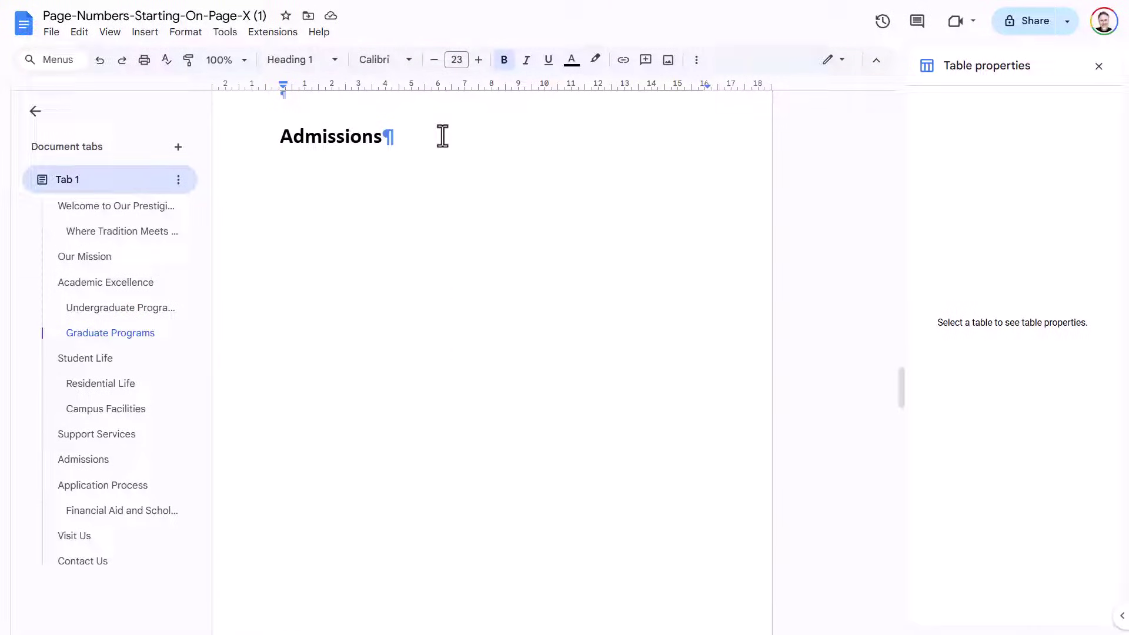
{"action": "scroll", "coordinate": [447, 317], "scroll_direction": "down", "scroll_amount": 3}
{"action": "scroll", "coordinate": [408, 488], "scroll_direction": "down", "scroll_amount": 6}
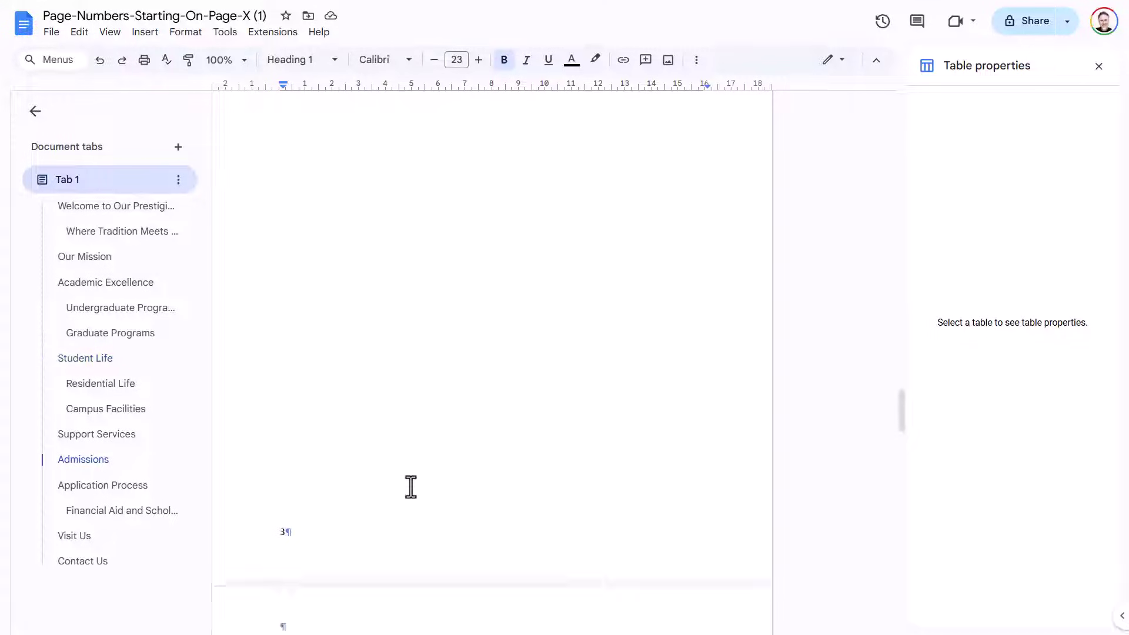
{"action": "scroll", "coordinate": [410, 487], "scroll_direction": "down", "scroll_amount": 3}
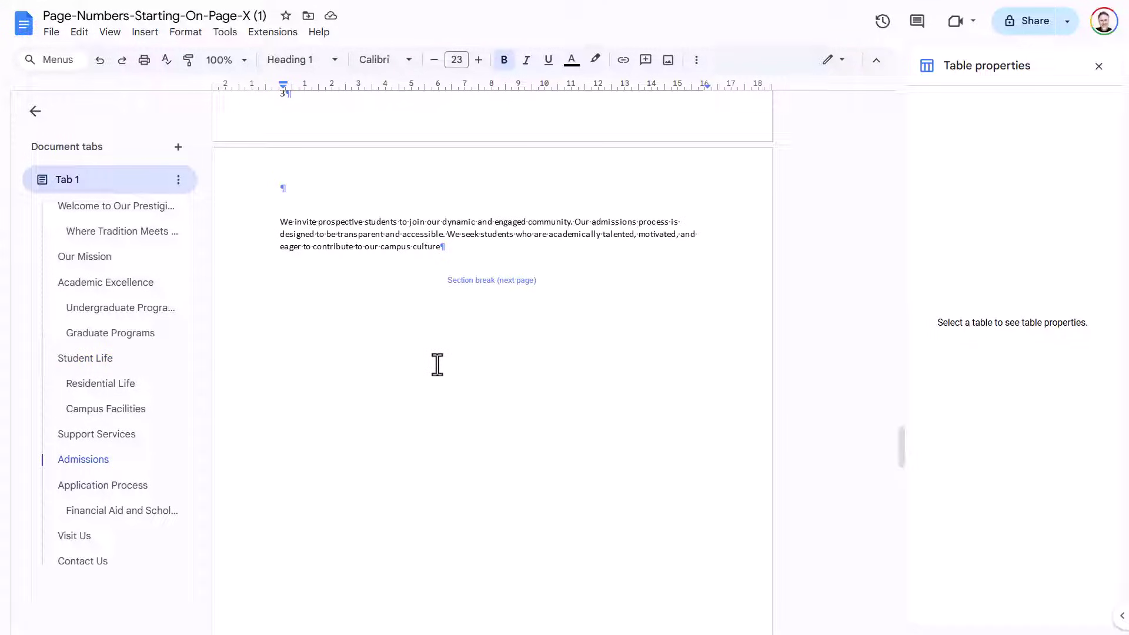
{"action": "scroll", "coordinate": [437, 587], "scroll_direction": "down", "scroll_amount": 1}
{"action": "scroll", "coordinate": [437, 588], "scroll_direction": "up", "scroll_amount": 2}
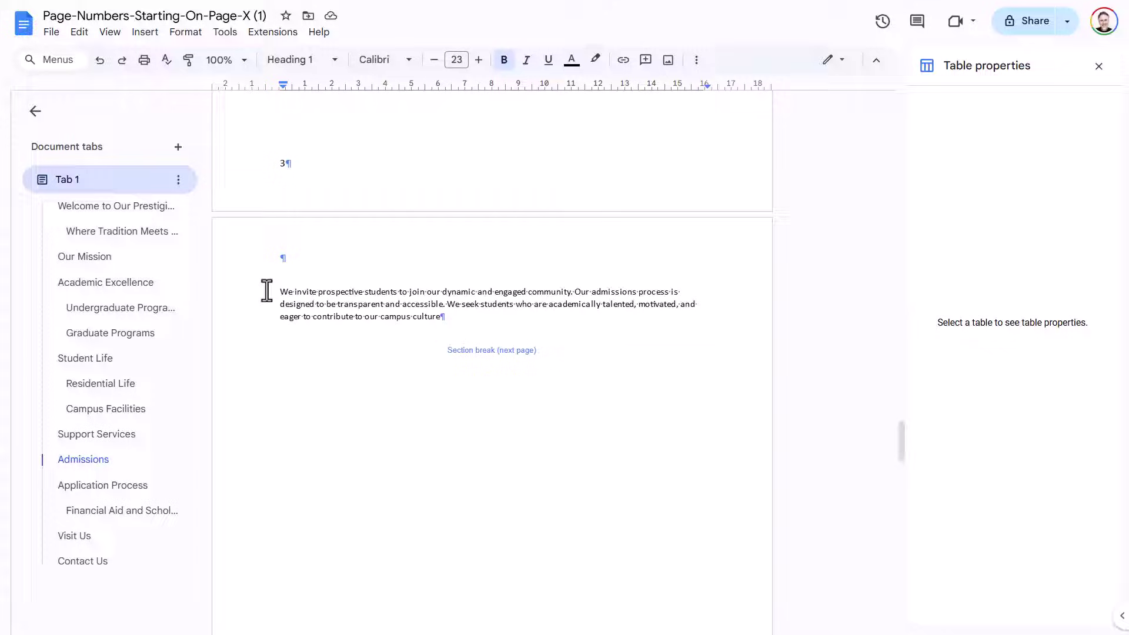
{"action": "scroll", "coordinate": [345, 216], "scroll_direction": "up", "scroll_amount": 12}
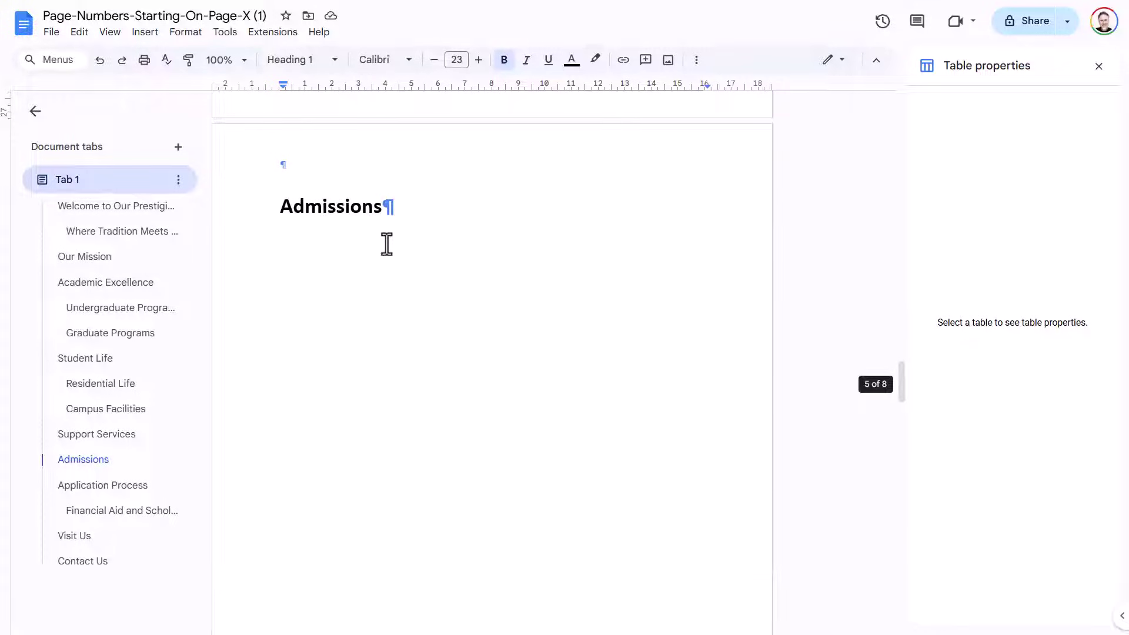
{"action": "scroll", "coordinate": [386, 244], "scroll_direction": "down", "scroll_amount": 7}
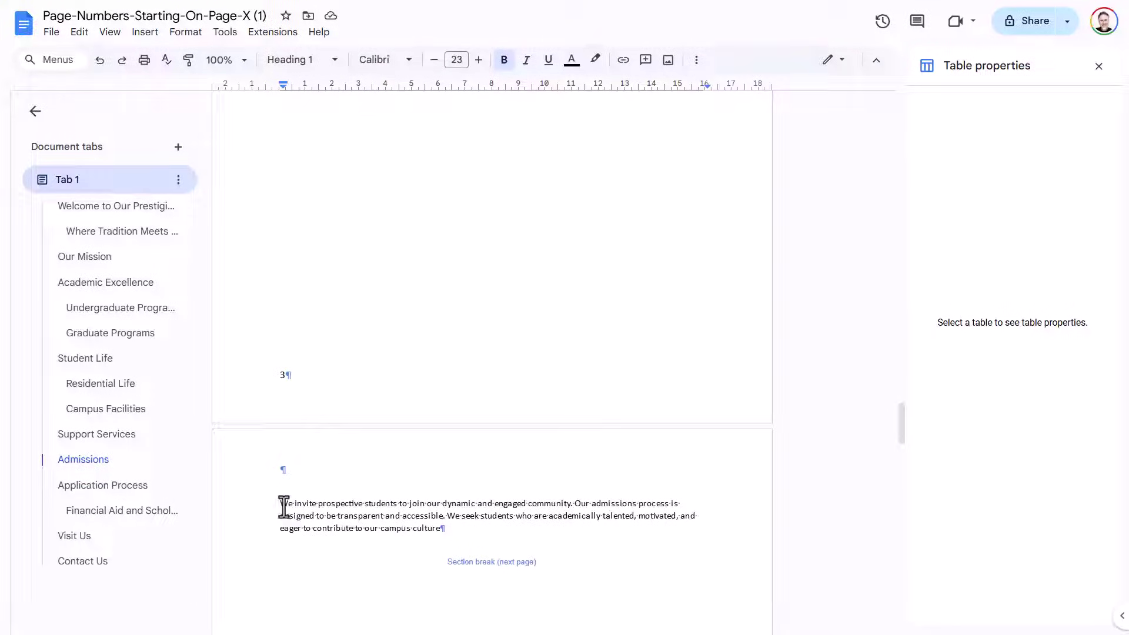
Step: Remove the break before the Admissions paragraph, keeping it on its own line, and unbold its text
{"action": "left_click", "coordinate": [283, 504]}
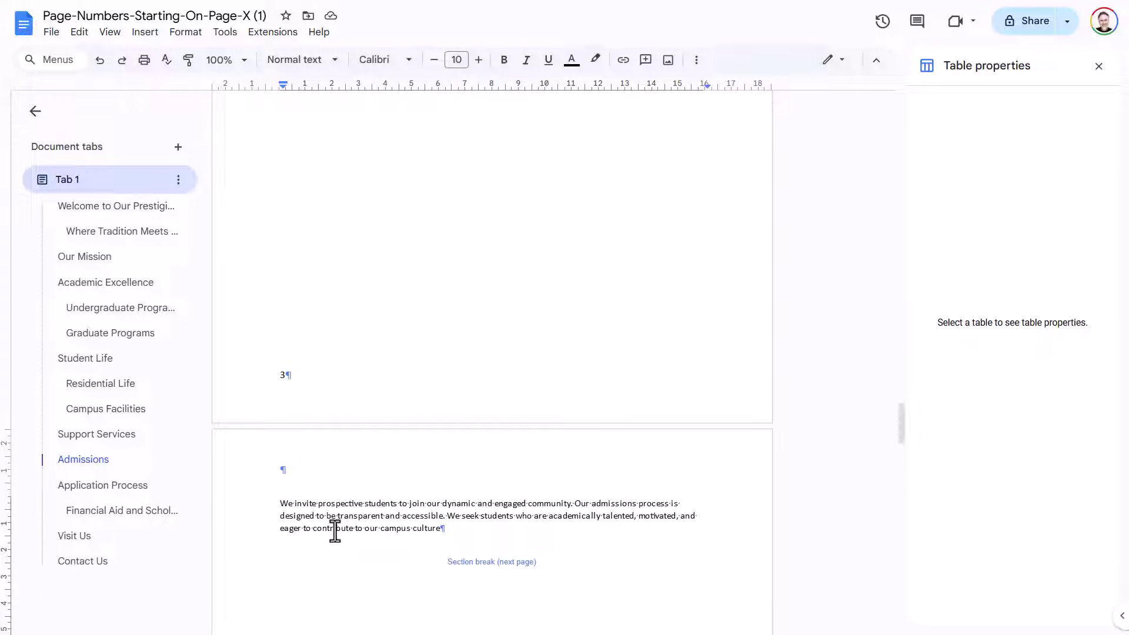
{"action": "key", "text": "BackSpace"}
{"action": "key", "text": "BackSpace"}
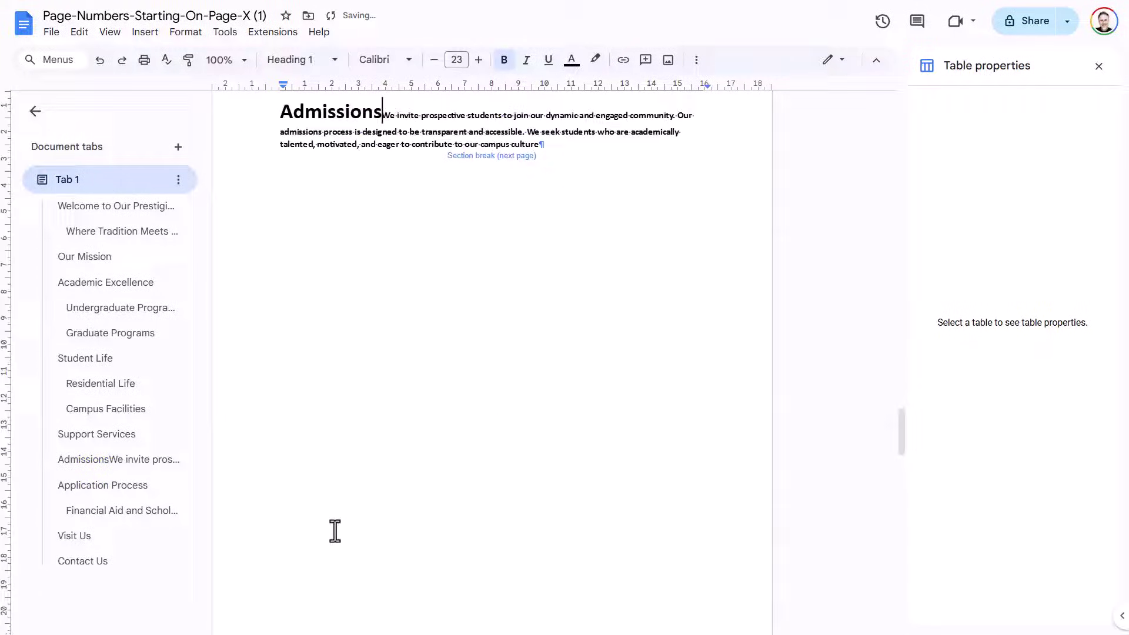
{"action": "key", "text": "Return"}
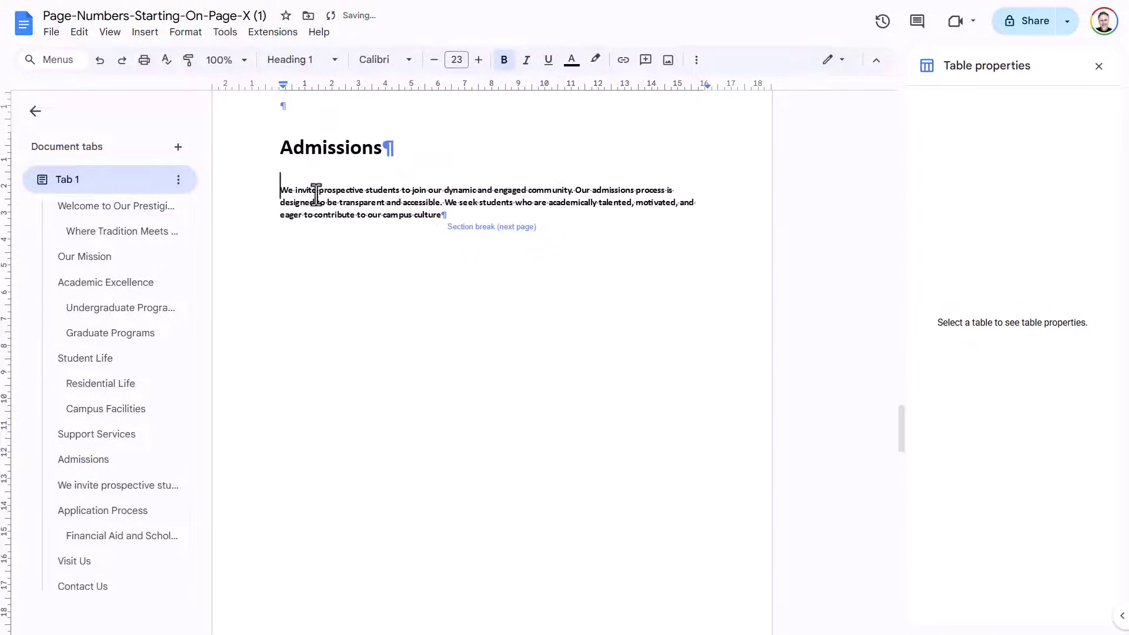
{"action": "left_click_drag", "start_coordinate": [282, 187], "coordinate": [472, 212]}
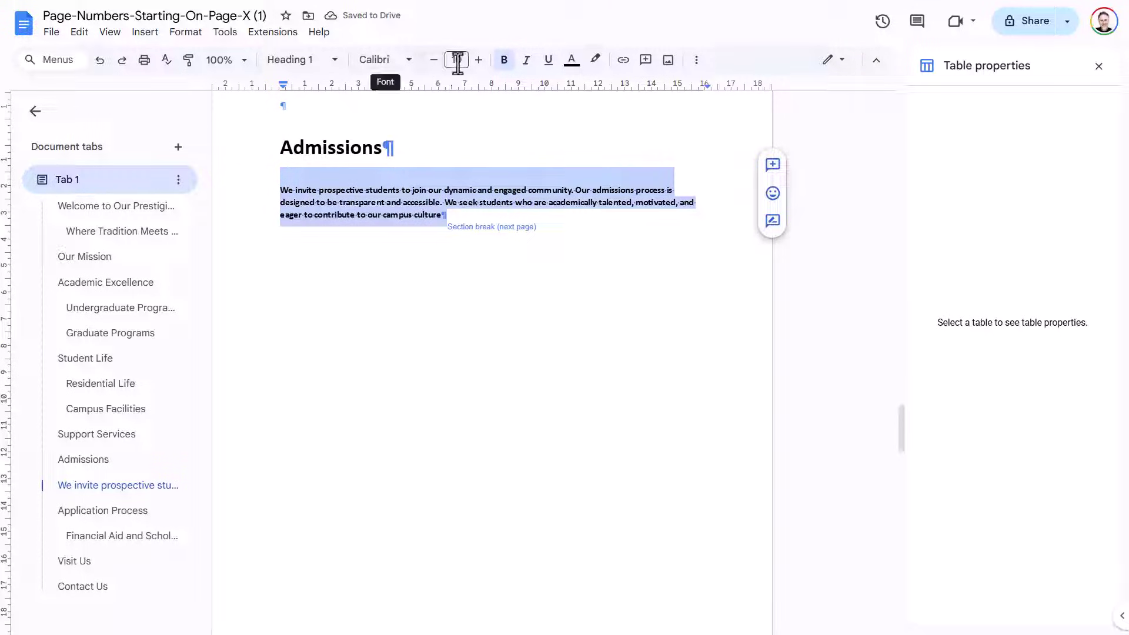
{"action": "left_click", "coordinate": [503, 64]}
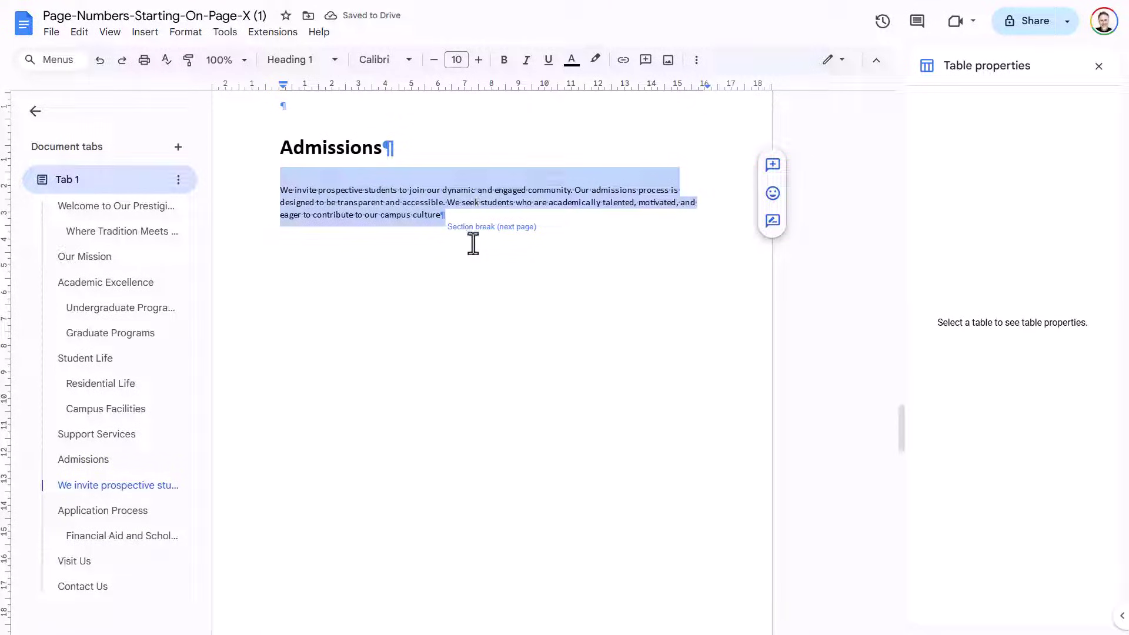
{"action": "left_click", "coordinate": [444, 219]}
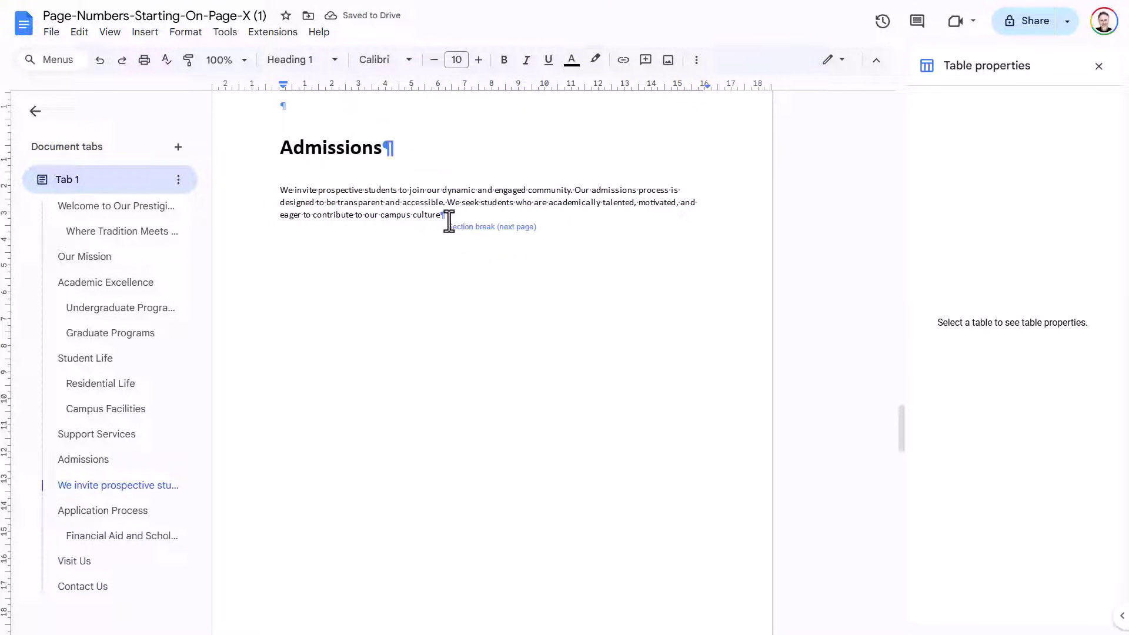
Step: Delete the section break after 'culture.' and put the Application Process heading back on its own line
{"action": "left_click_drag", "start_coordinate": [449, 226], "coordinate": [530, 228]}
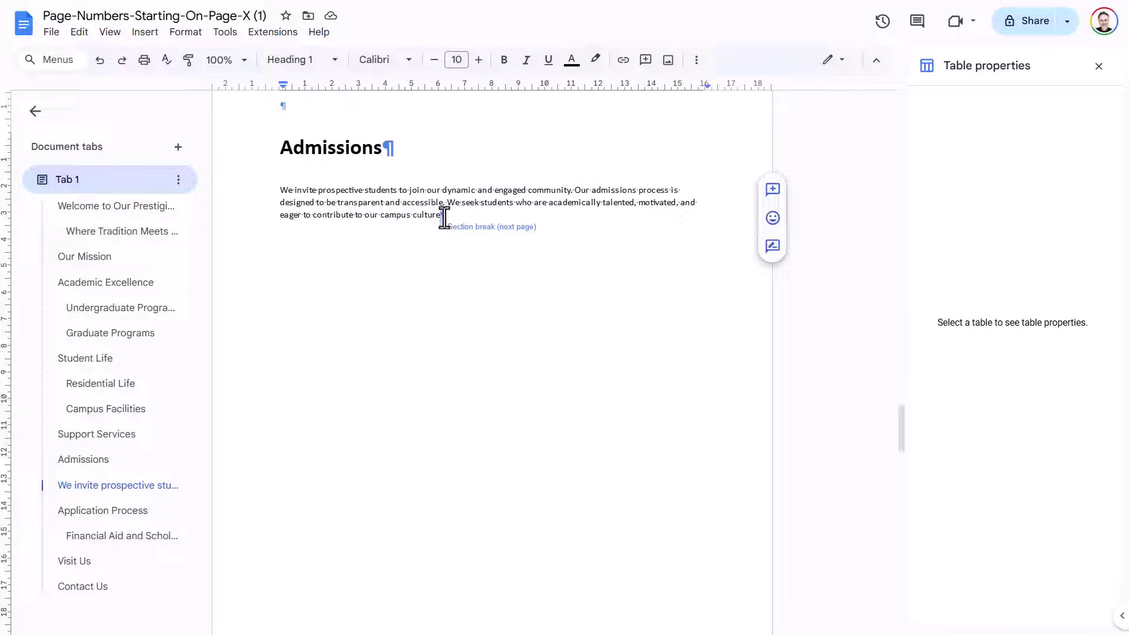
{"action": "left_click", "coordinate": [441, 216]}
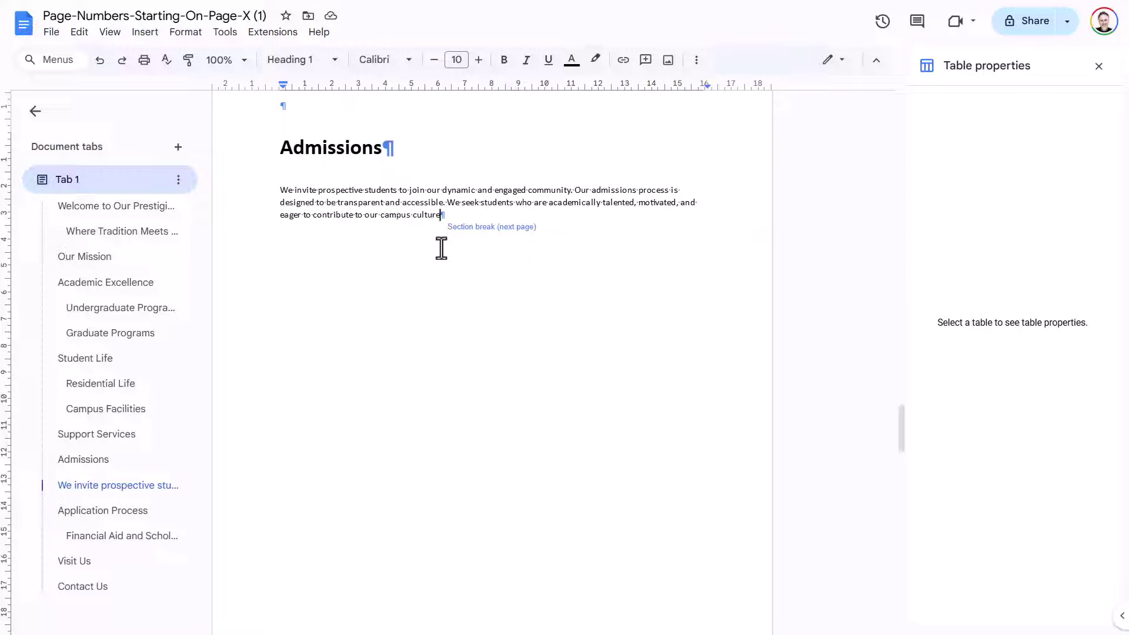
{"action": "key", "text": "Delete"}
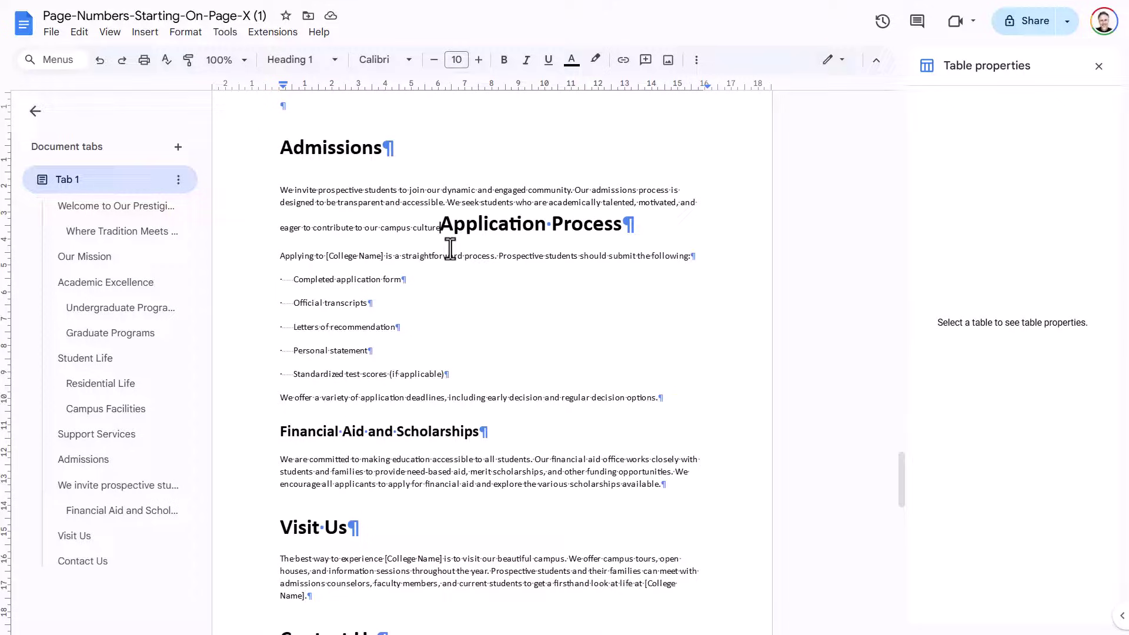
{"action": "key", "text": "Return"}
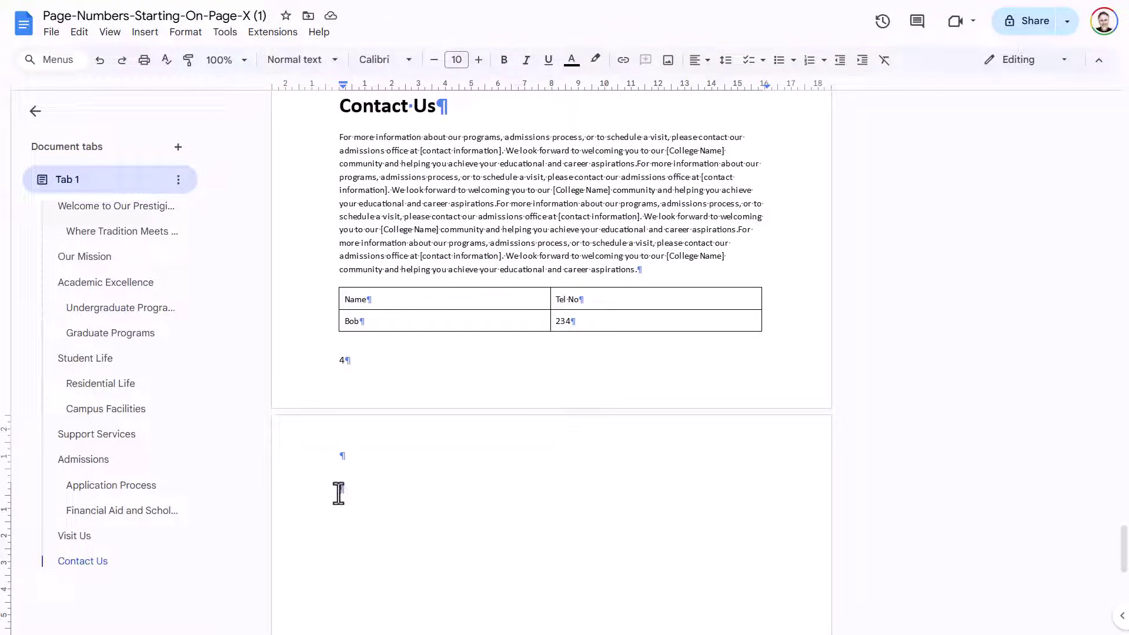
{"action": "left_click", "coordinate": [339, 491]}
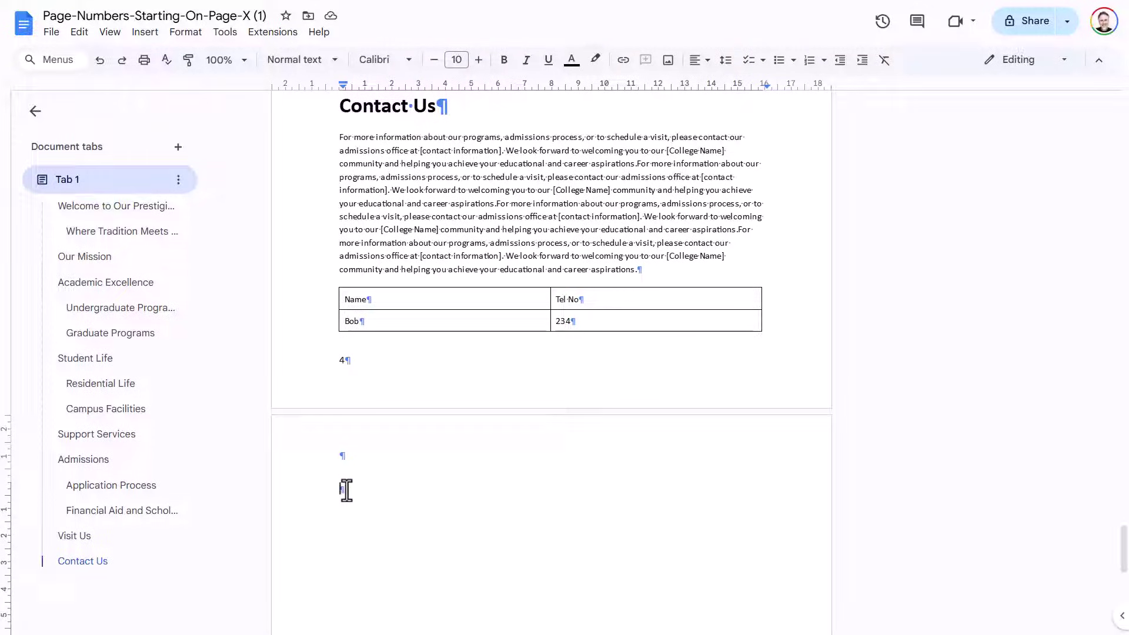
{"action": "left_click_drag", "start_coordinate": [342, 490], "coordinate": [360, 491]}
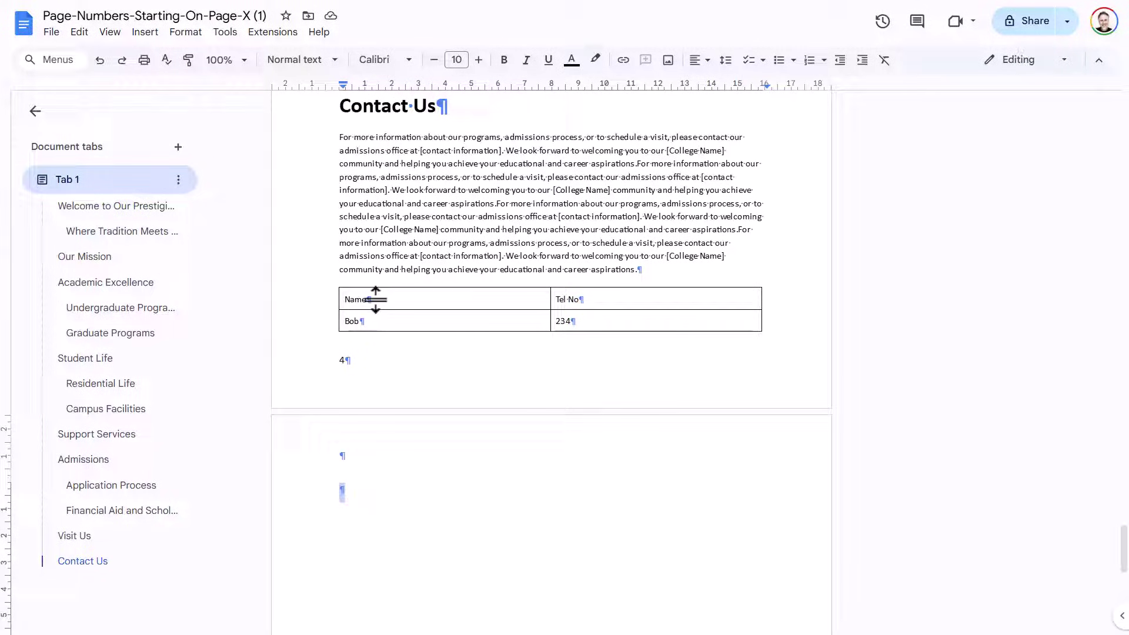
{"action": "left_click_drag", "start_coordinate": [343, 295], "coordinate": [661, 327]}
{"action": "key", "text": "Delete"}
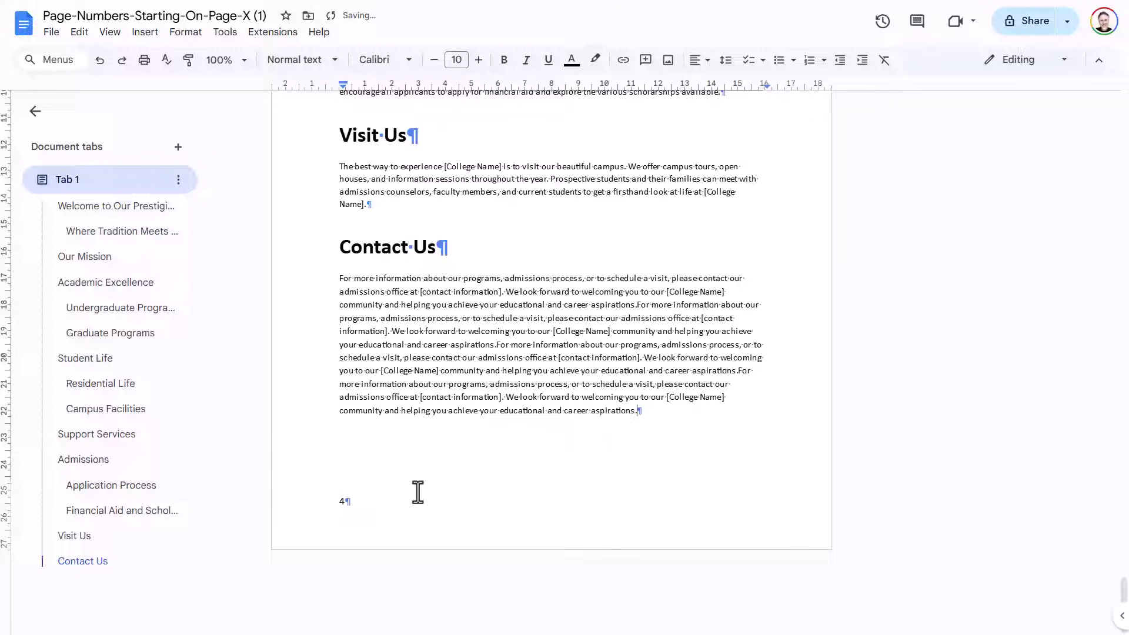
{"action": "key", "text": "ctrl+z"}
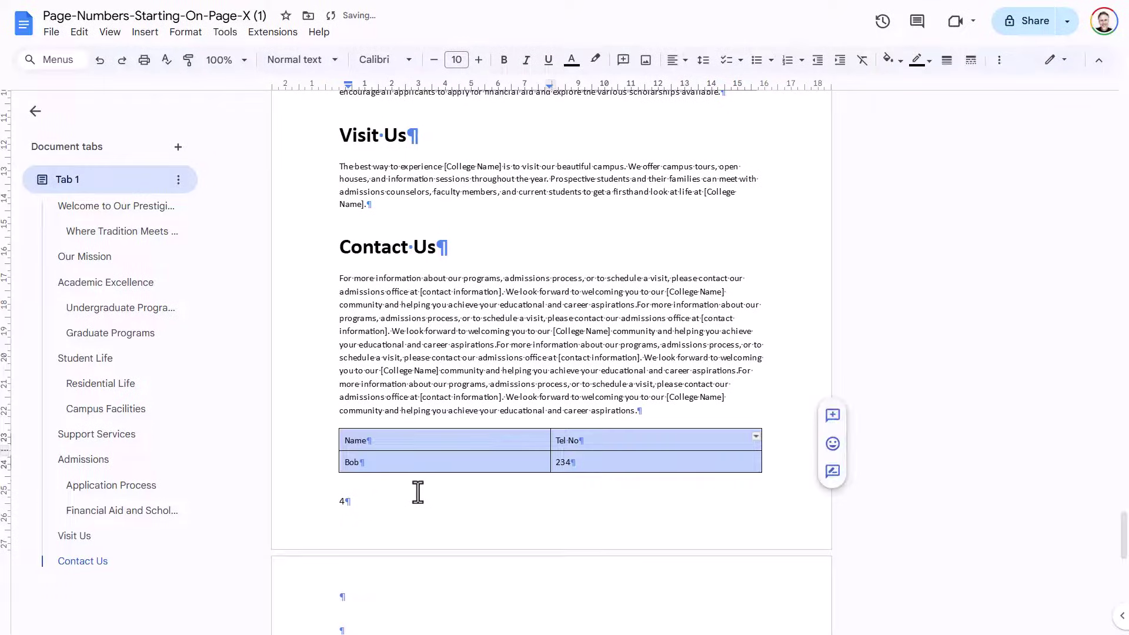
{"action": "scroll", "coordinate": [433, 491], "scroll_direction": "down", "scroll_amount": 2}
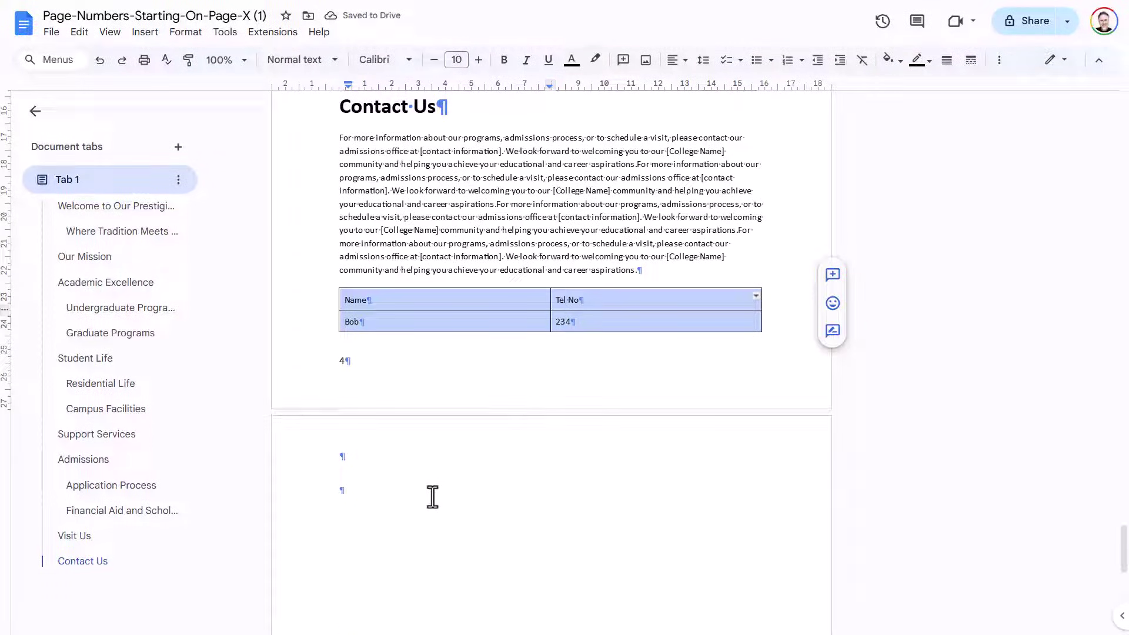
Step: Set the empty paragraph mark after the Contact Us table to font size 1
{"action": "left_click_drag", "start_coordinate": [339, 491], "coordinate": [370, 493]}
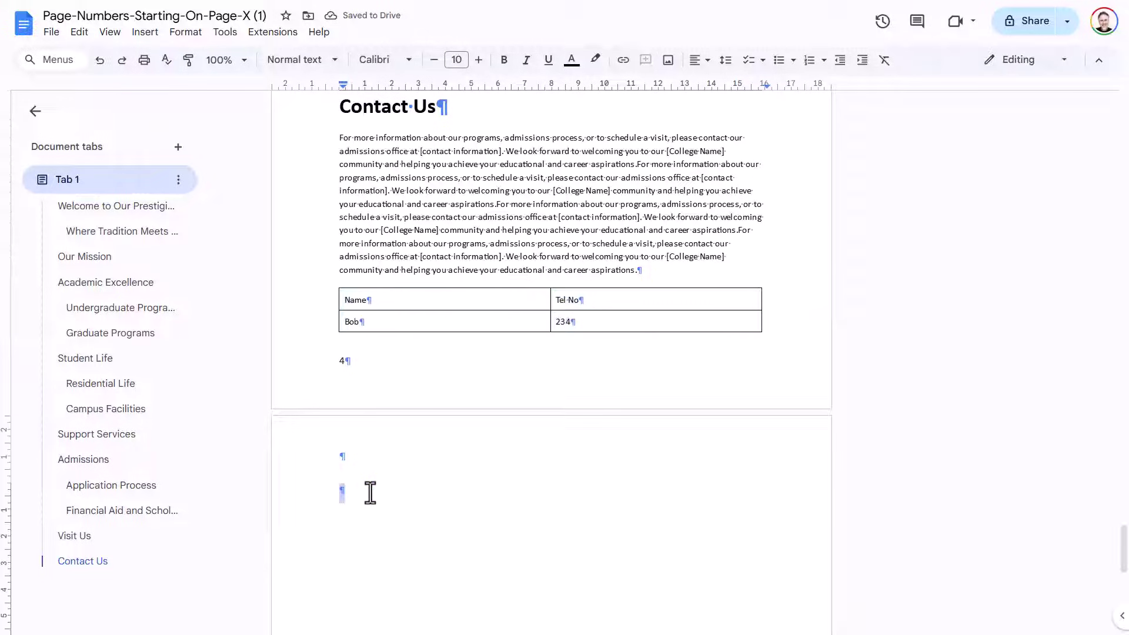
{"action": "left_click", "coordinate": [464, 59]}
{"action": "type", "text": "1"}
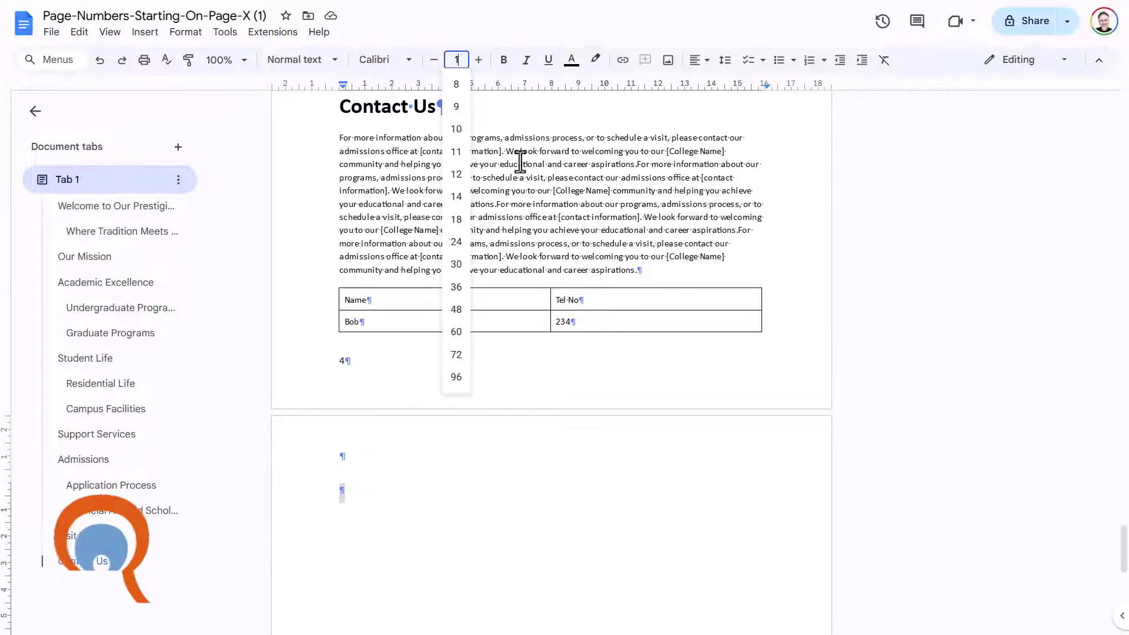
{"action": "key", "text": "Return"}
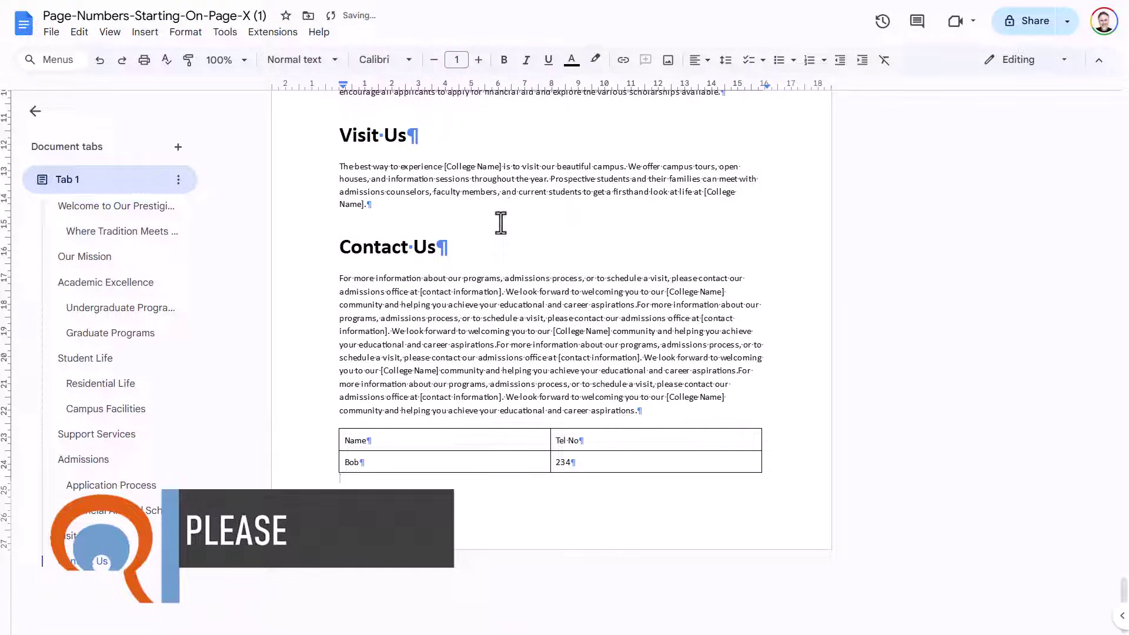